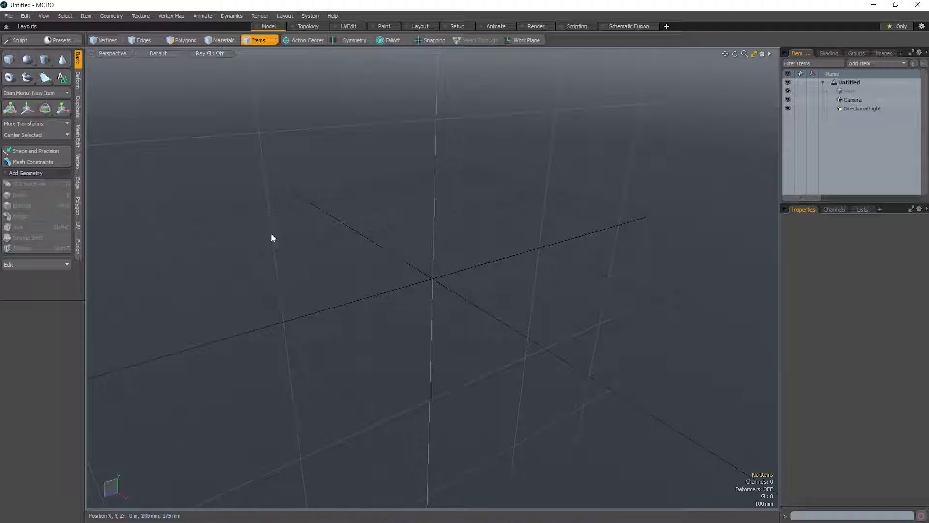
left_click(8, 16)
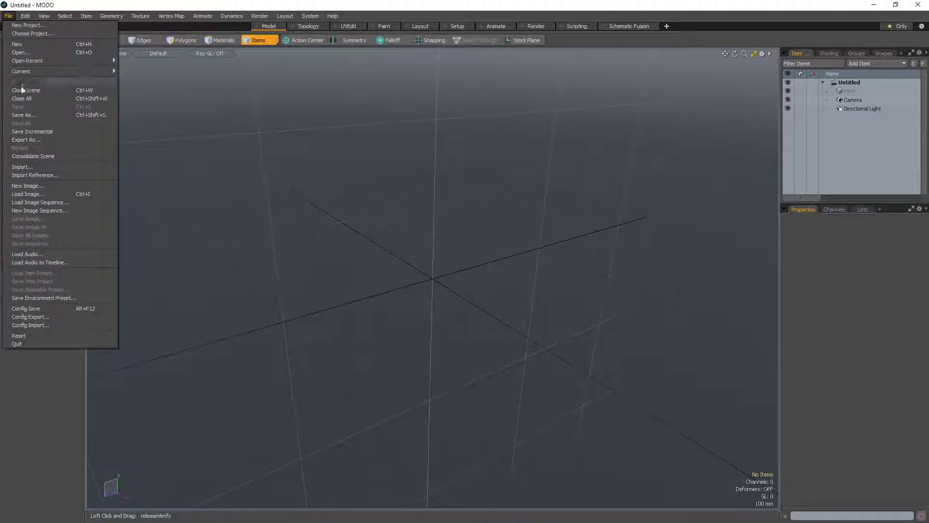
left_click(33, 167)
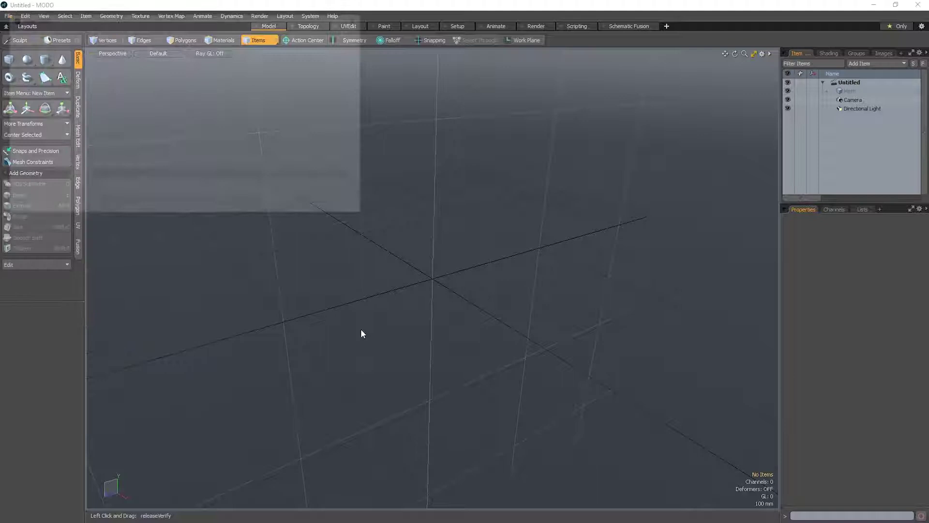
key("Return")
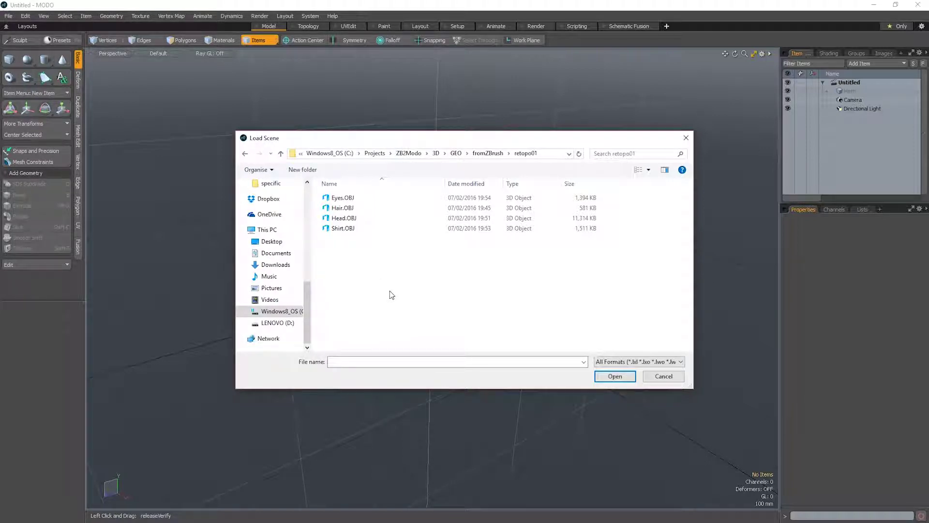
Step: Switch to File Explorer and delete the Eyes.mtl file from the retopo01 folder
key("alt+Tab")
left_click(392, 144)
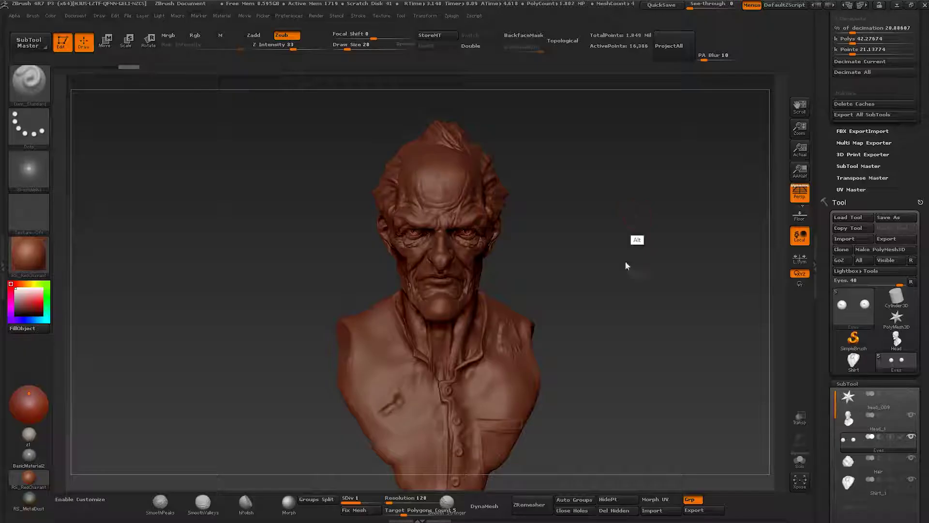
key("alt+Tab")
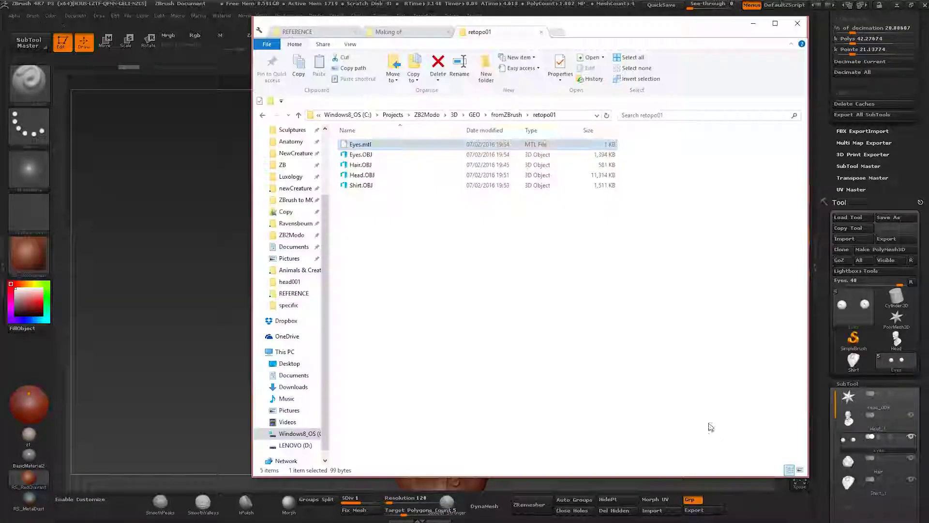
left_click(406, 143)
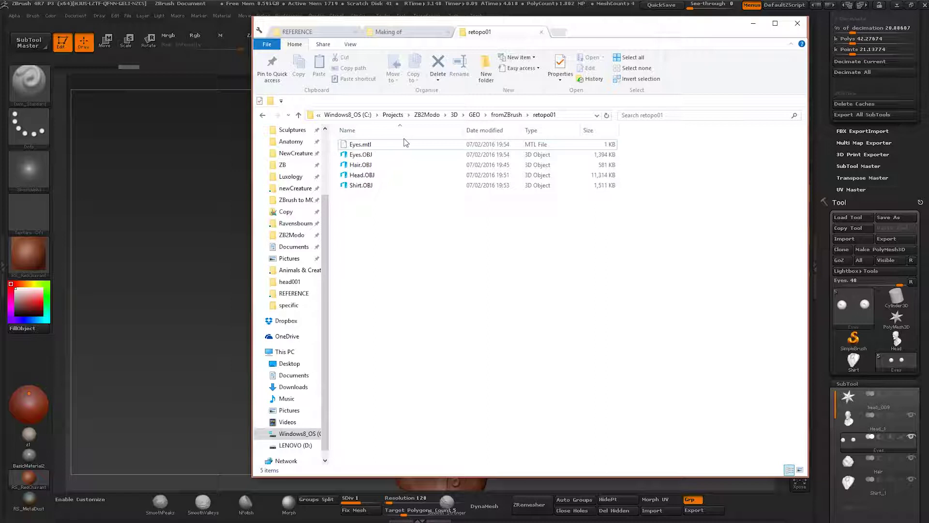
mouse_move(417, 147)
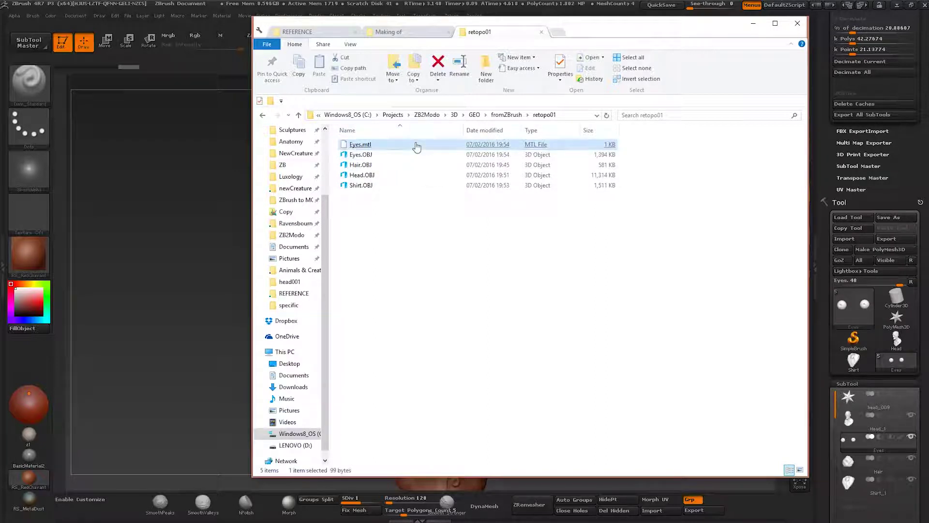
key("Delete")
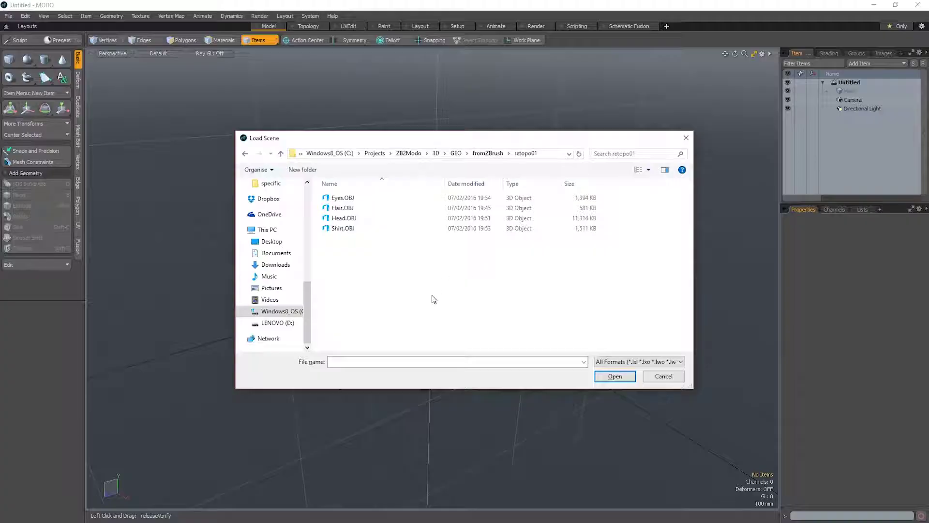
Step: Close the open load dialog and start a new import of Eyes.OBJ, Hair.OBJ, Head.OBJ and Shirt.OBJ from the fromZBrush retopo01 folder
left_click_drag(433, 299, 399, 262)
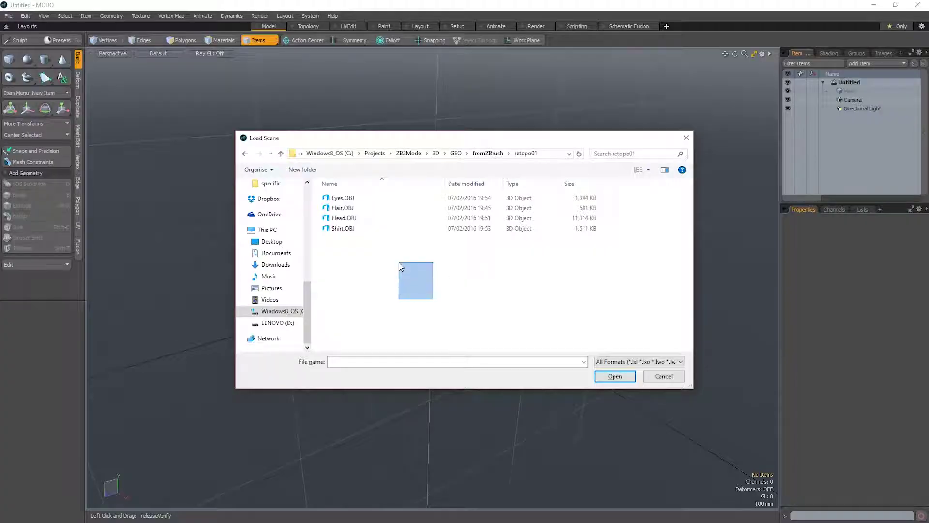
left_click(685, 140)
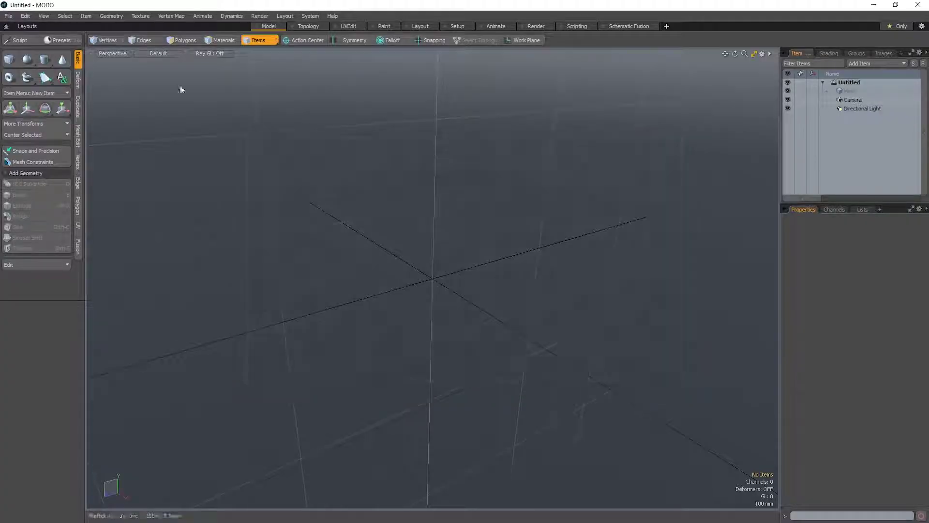
left_click(8, 16)
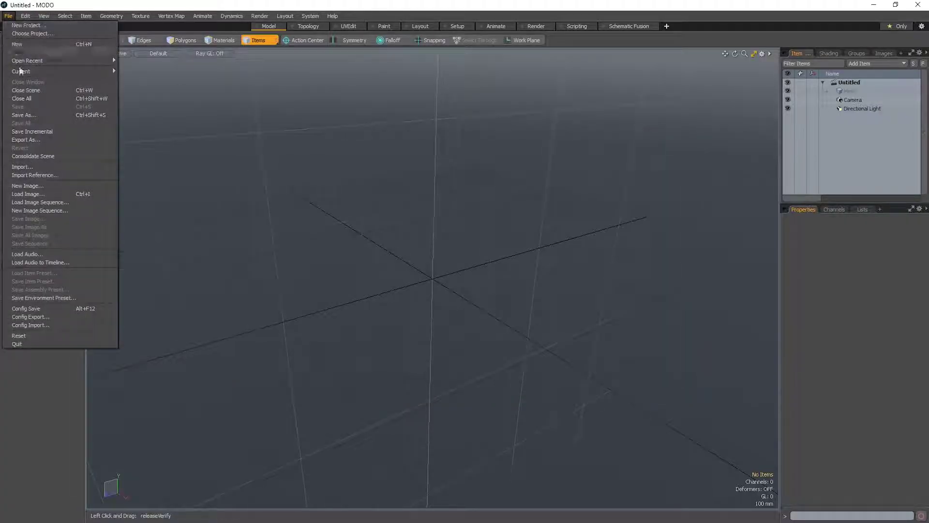
left_click(20, 166)
type("C:\\Projects\\ZB2Modo\\3D\\GEO\\fromZBrush\\retopo01")
key("Return")
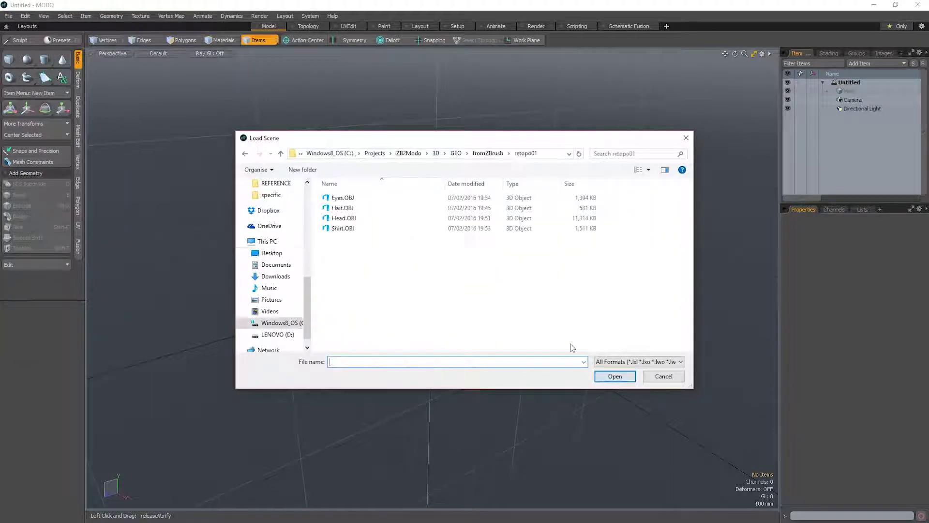
key("ctrl+a")
left_click(615, 376)
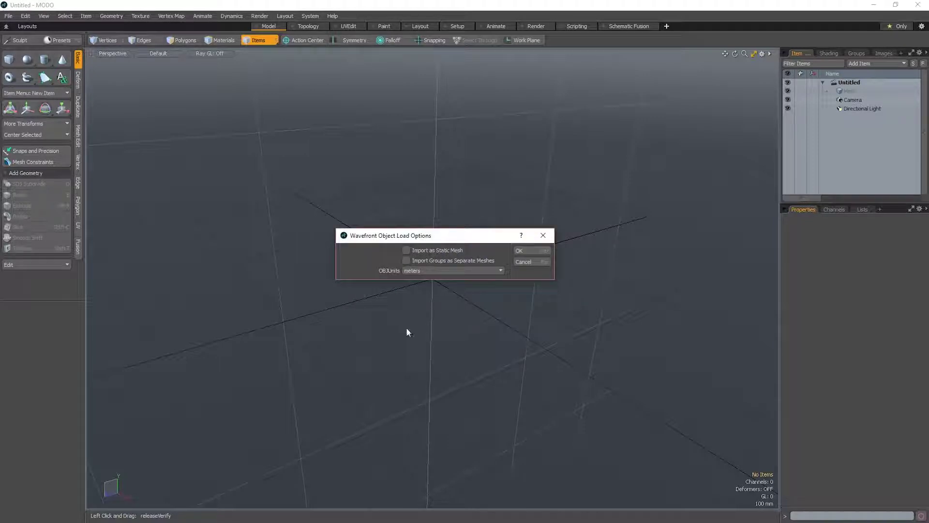
Step: Accept the Wavefront load options for each of the four OBJ files, with units in meters and no static mesh or group separation
left_click(517, 253)
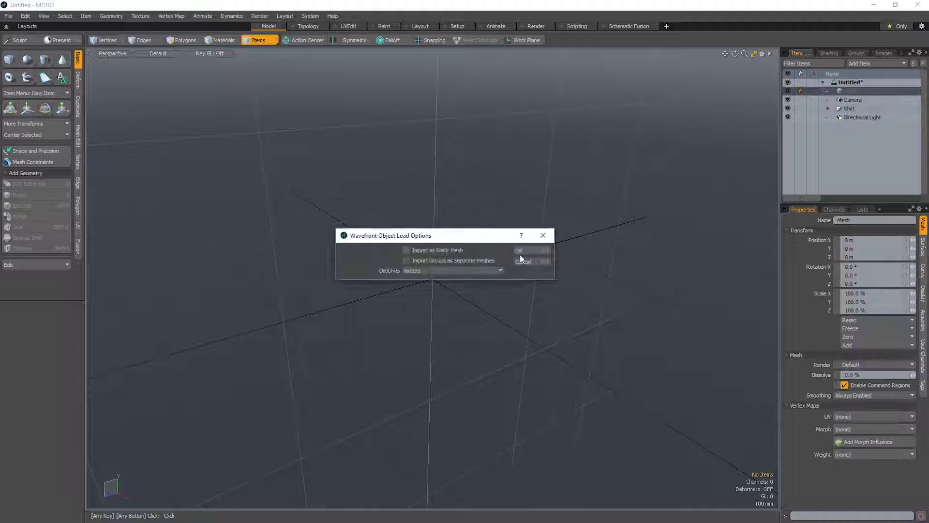
left_click(526, 252)
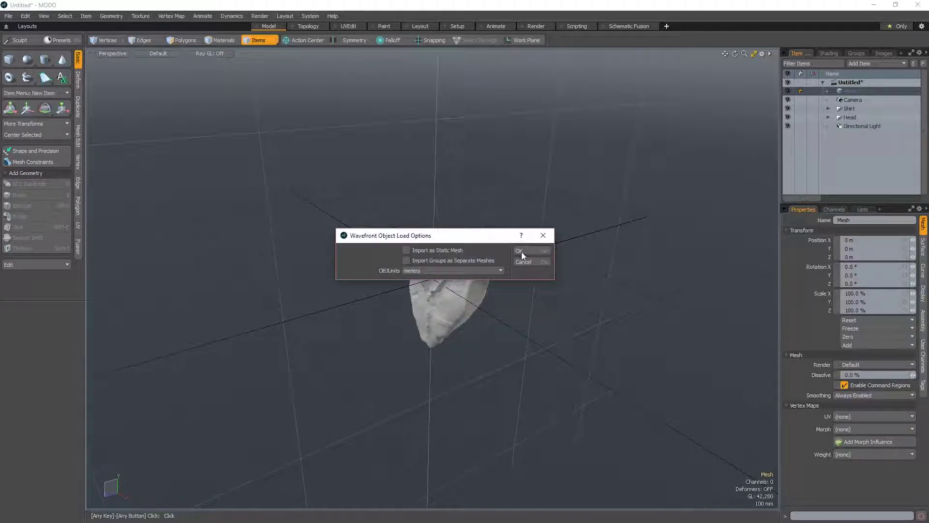
left_click(522, 251)
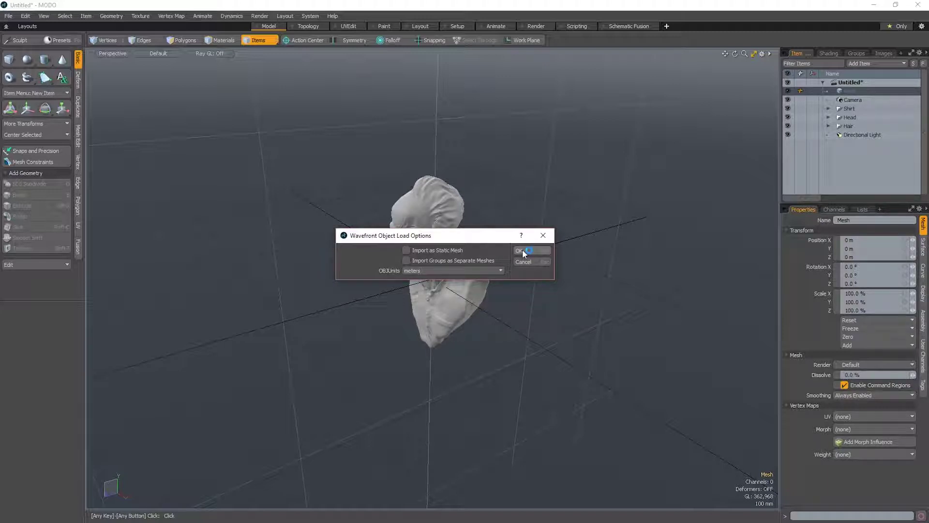
left_click(522, 250)
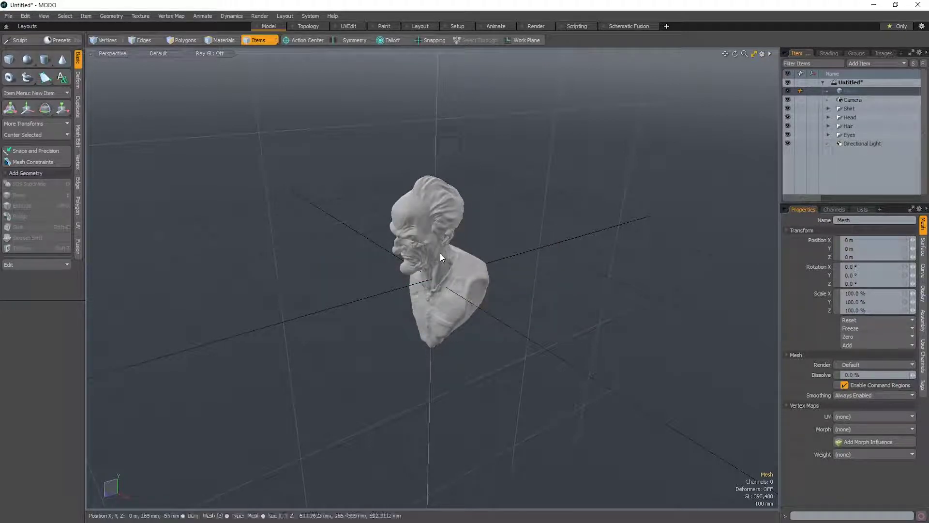
Step: Inspect the imported bust from several angles and switch the viewport to the Front view
left_click_drag(463, 258, 537, 263, "ctrl+alt")
left_click_drag(537, 263, 588, 254, "alt")
left_click_drag(462, 244, 454, 251, "ctrl+alt")
left_click_drag(414, 296, 415, 245, "alt")
key("ctrl+space")
left_click(524, 331)
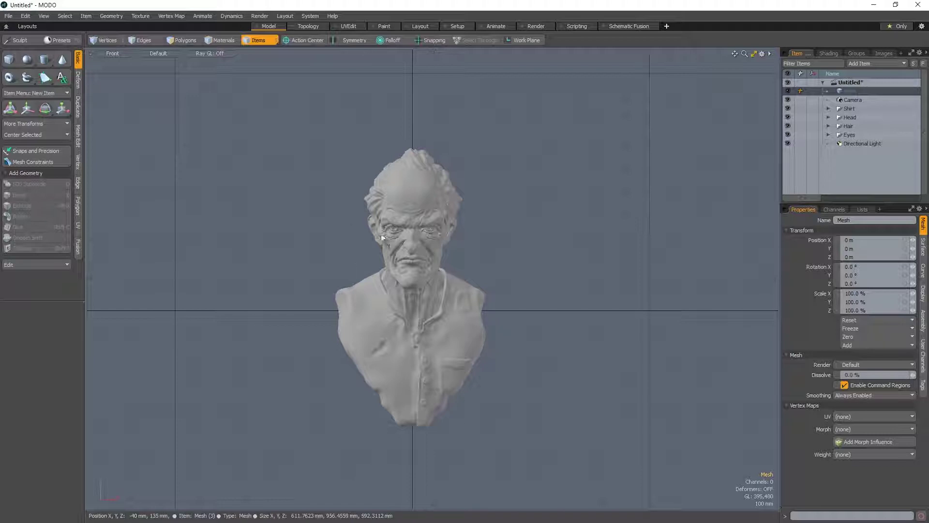
Step: Measure the bust's full height with the Ruler tool, from the bottom of the shirt to the top of the hair
left_click(63, 16)
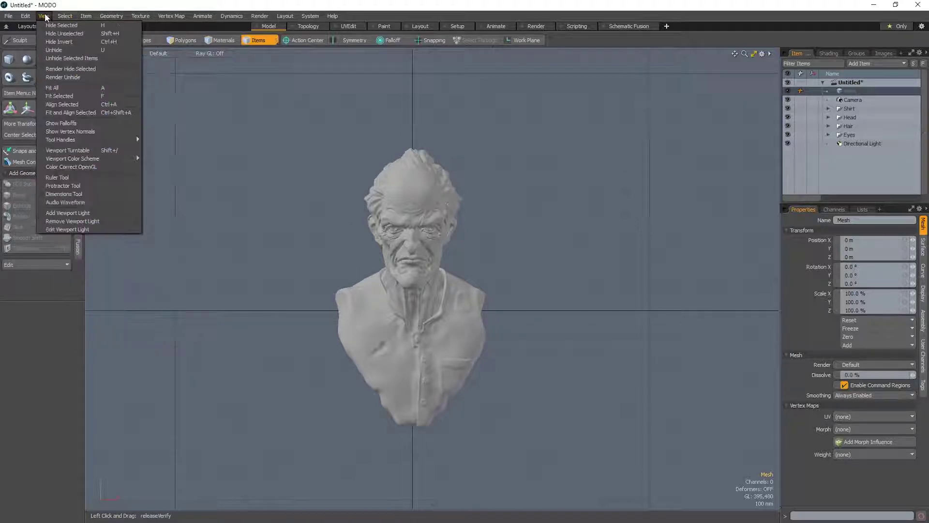
left_click(71, 178)
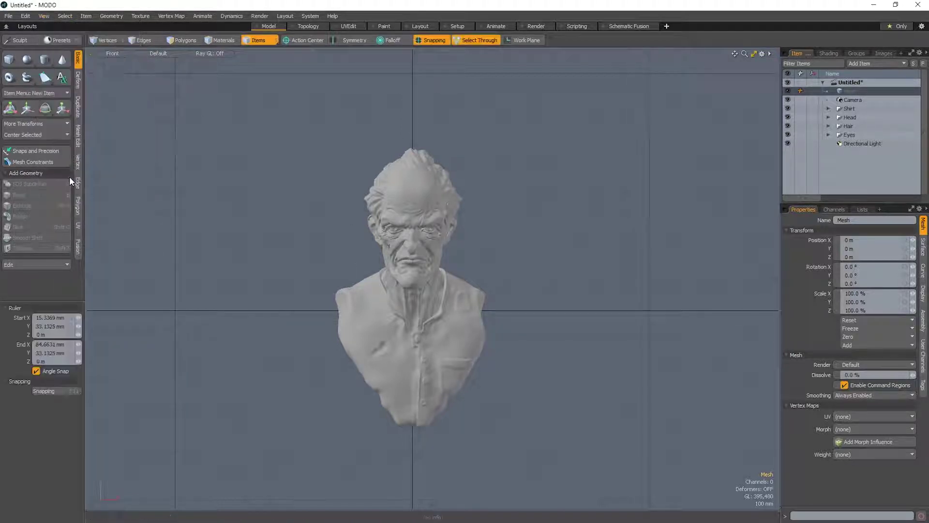
left_click_drag(410, 258, 411, 287)
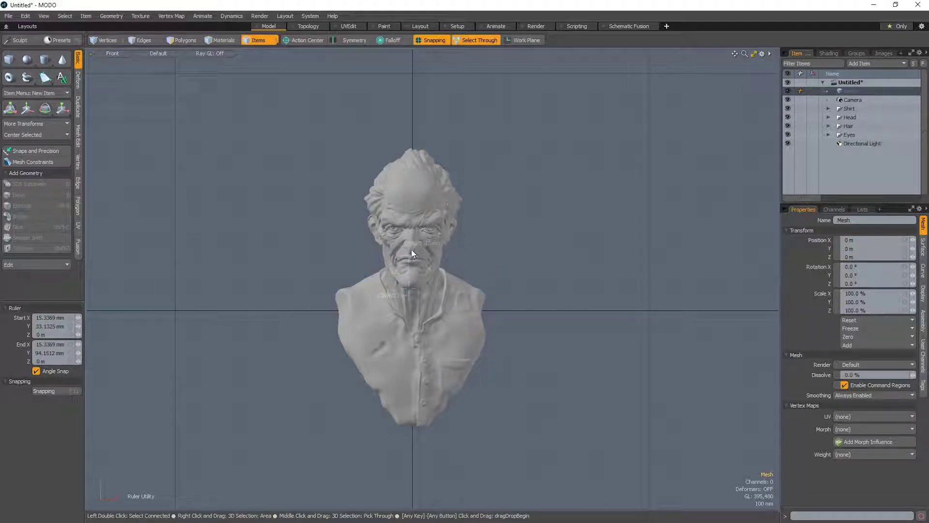
left_click_drag(412, 254, 411, 198)
left_click_drag(409, 149, 410, 149)
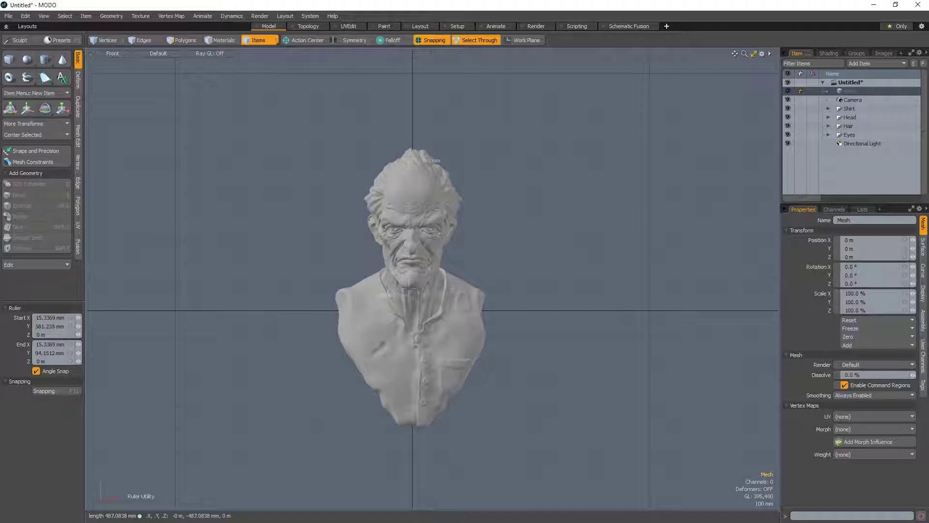
left_click_drag(409, 231, 419, 370)
left_click_drag(423, 306, 418, 145)
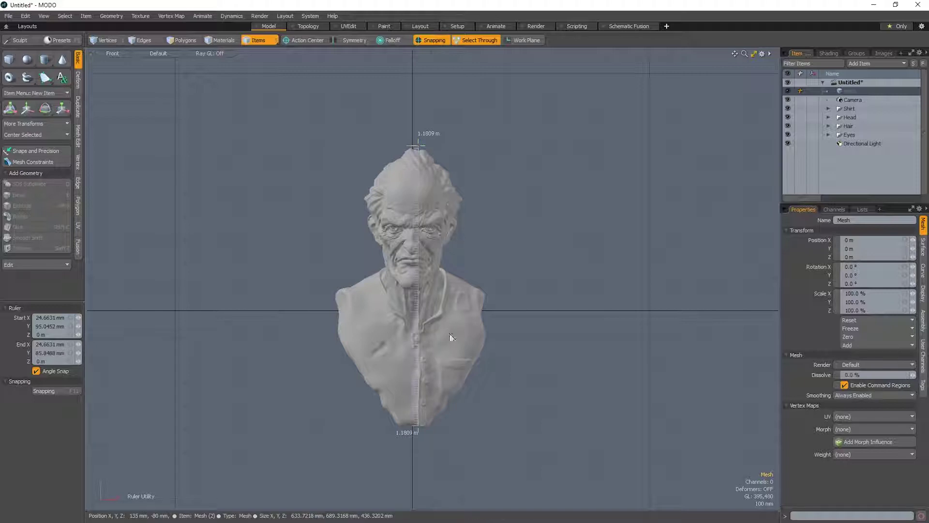
Step: Return to the Perspective view, examine the ruler against the bust from several angles, and drop the Ruler tool
key("ctrl+space")
left_click(543, 237)
left_click_drag(489, 276, 439, 185, "alt")
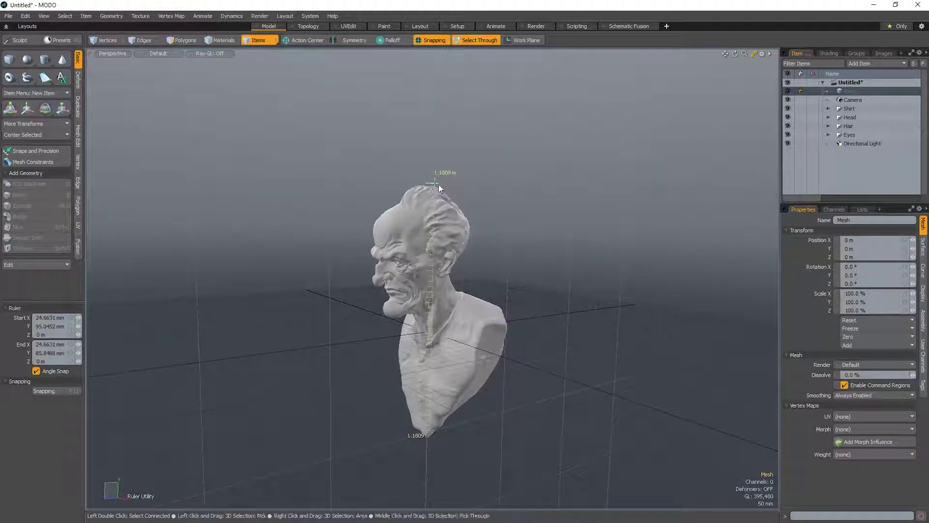
left_click_drag(426, 250, 490, 274, "alt")
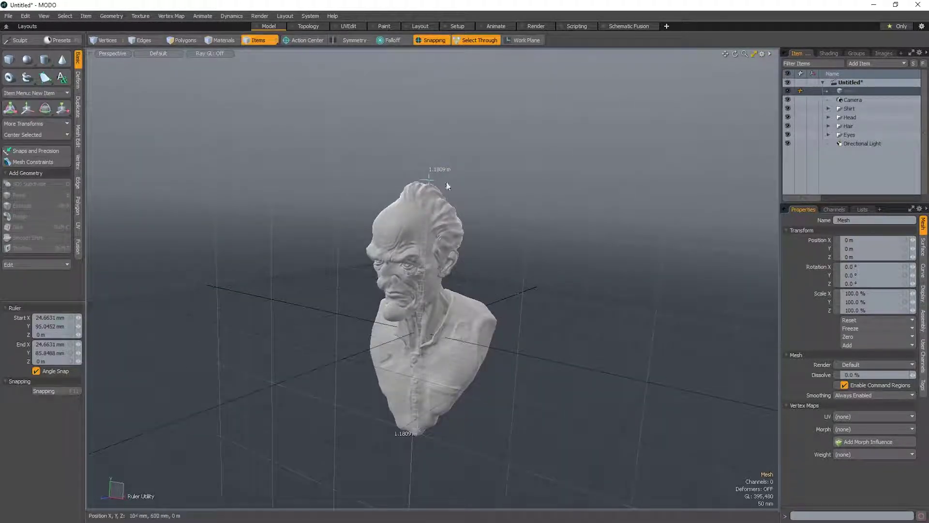
left_click_drag(442, 188, 348, 282, "alt")
left_click(474, 263)
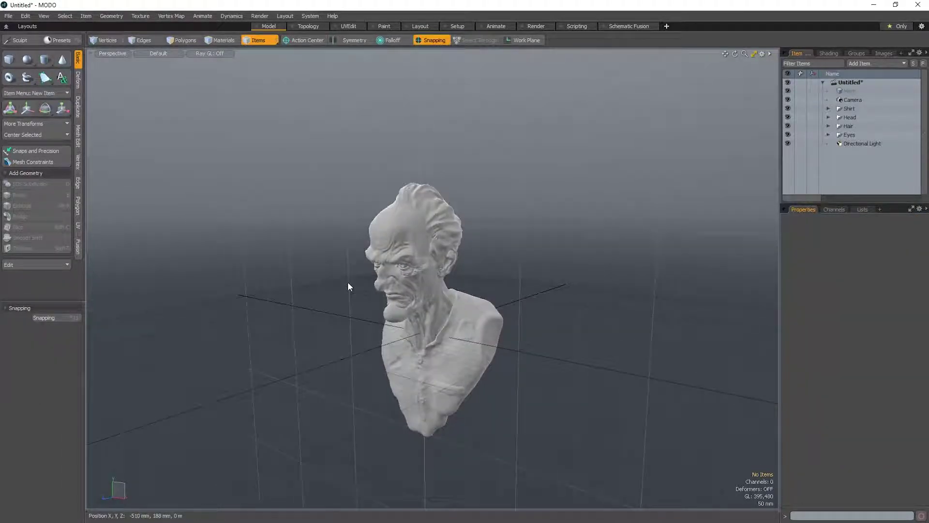
left_click_drag(421, 290, 440, 282, "ctrl+alt")
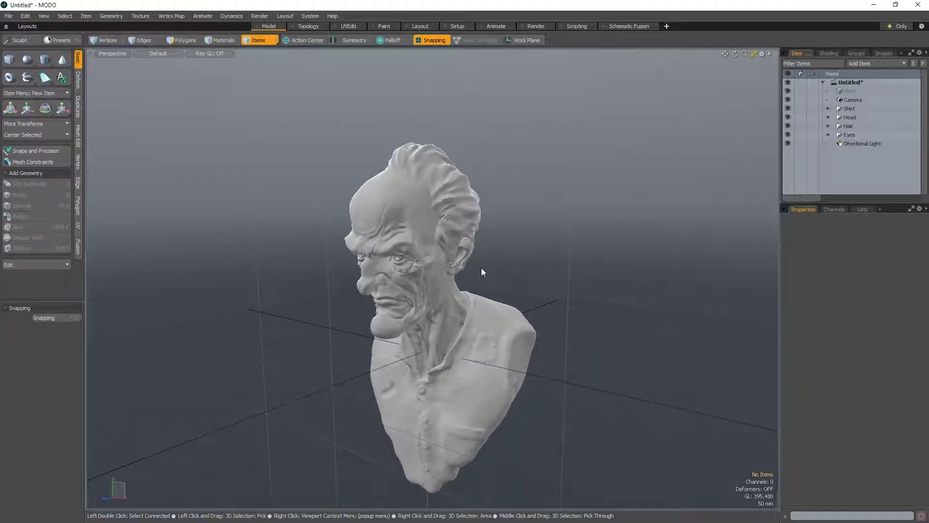
Step: Expand the Shirt, Head, Hair and Eyes groups in the item list to reveal their child meshes
left_click(415, 280)
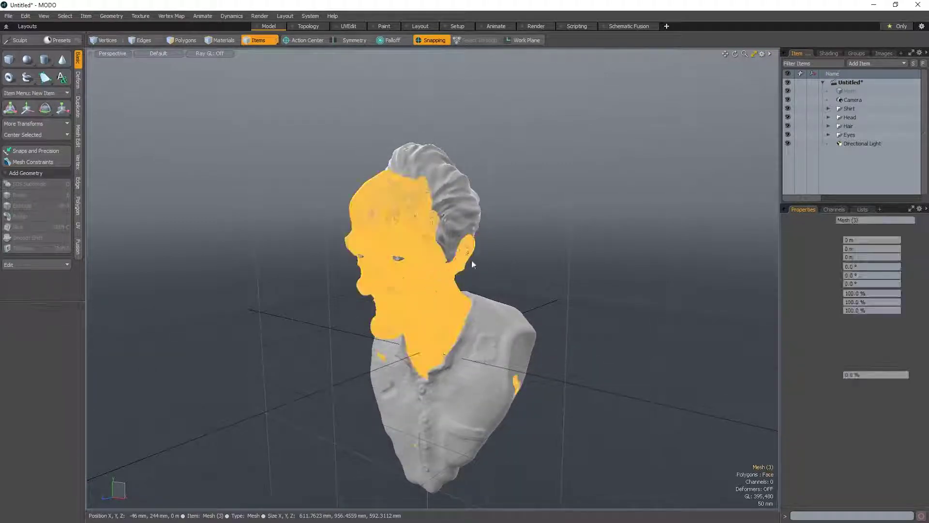
left_click(843, 110)
left_click(829, 117)
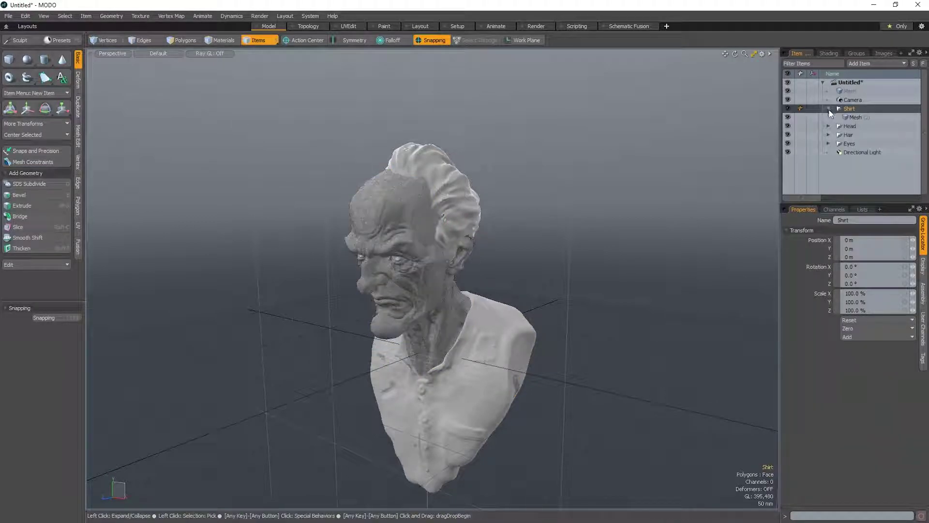
left_click(828, 135)
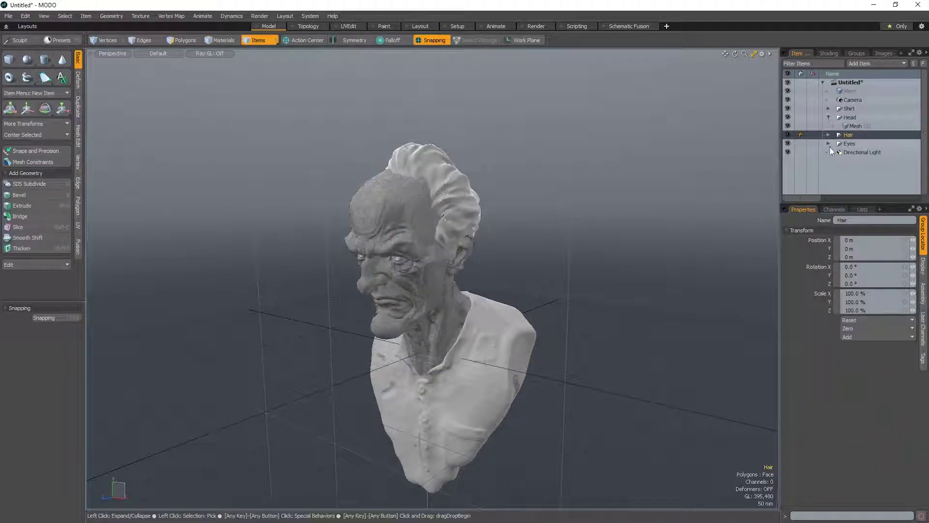
left_click(828, 135)
left_click(829, 152)
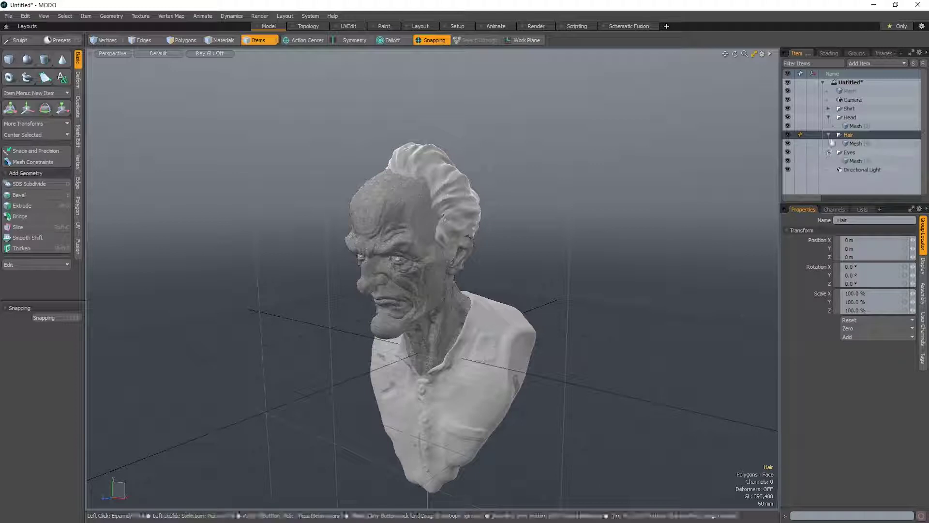
left_click(828, 109)
Step: Move the shirt mesh out of its Shirt group to the scene's root level and rename it Shirt
left_click(861, 118)
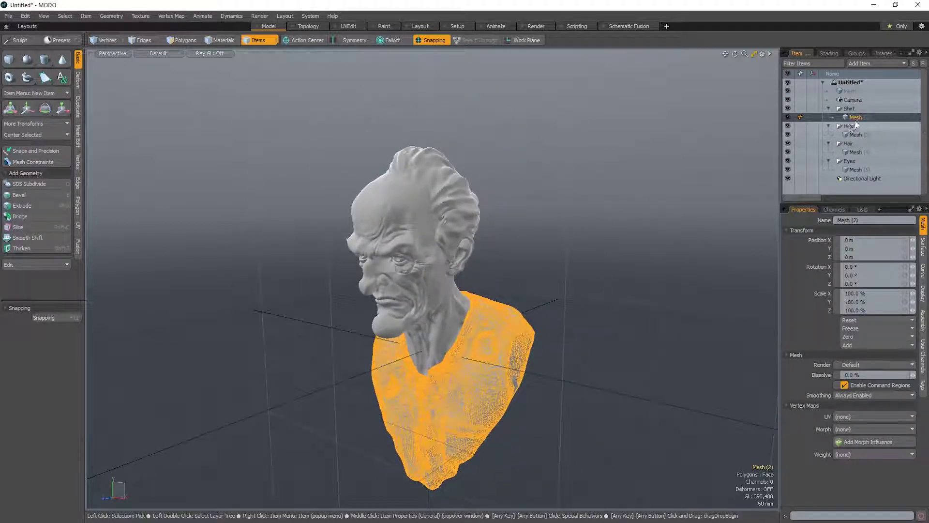
left_click_drag(855, 118, 858, 105)
right_click(857, 108)
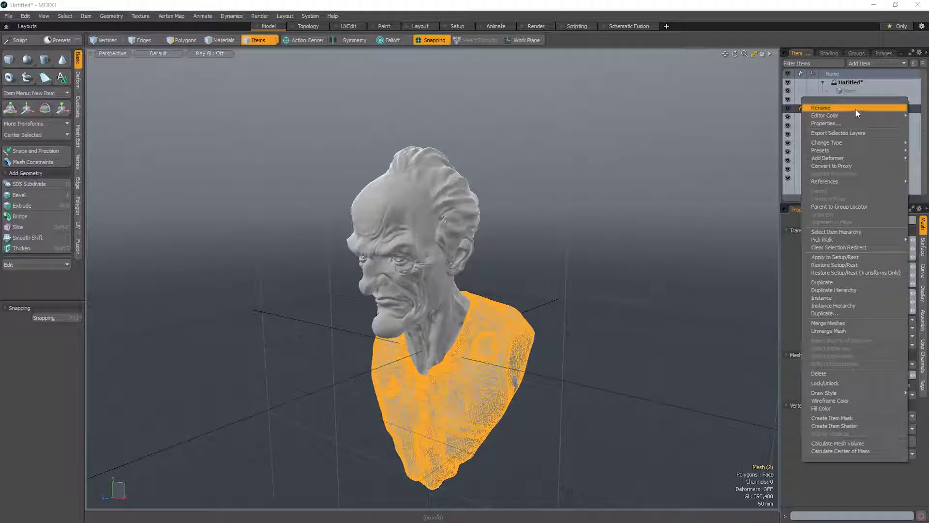
left_click(848, 112)
type("Shirt")
key("Return")
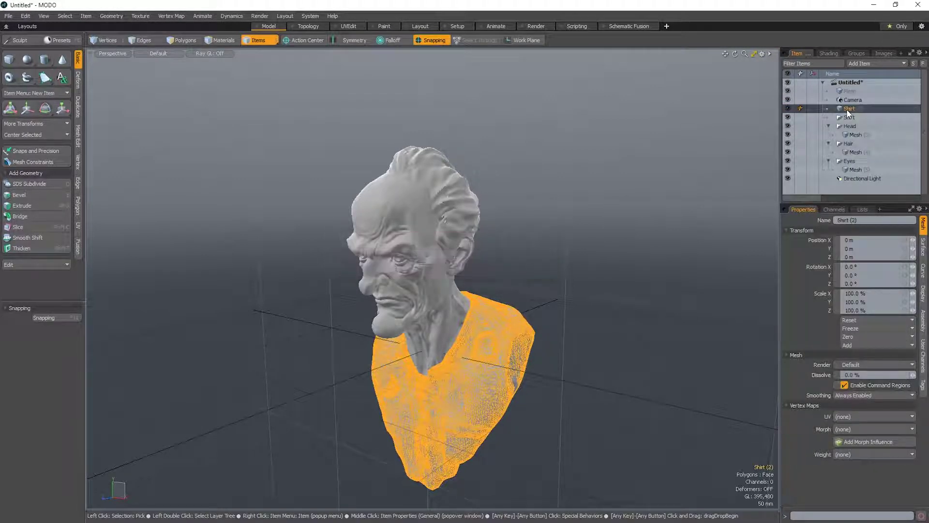
Step: Rename the mesh inside the Head group as head
left_click(855, 134)
right_click(855, 134)
left_click(848, 139)
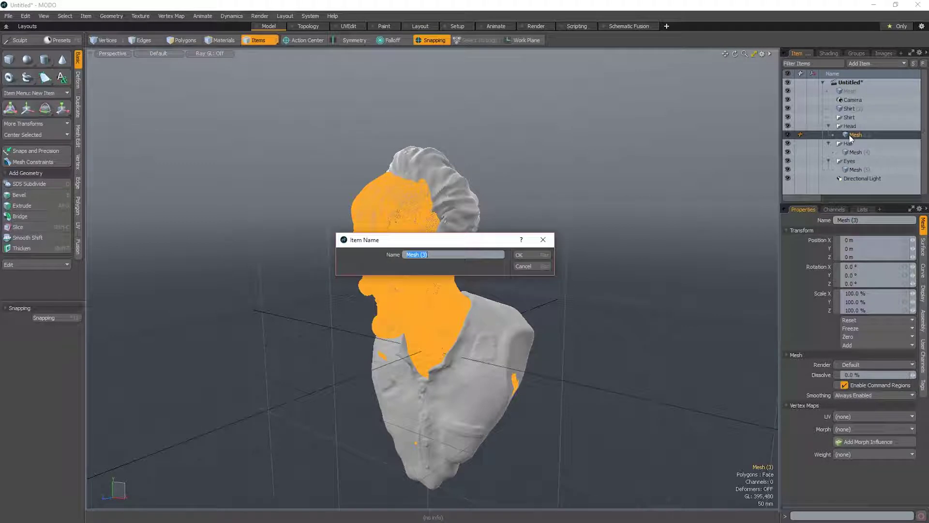
type("head")
key("Return")
Step: Rename the mesh inside the Hair group as Hair
left_click(859, 152)
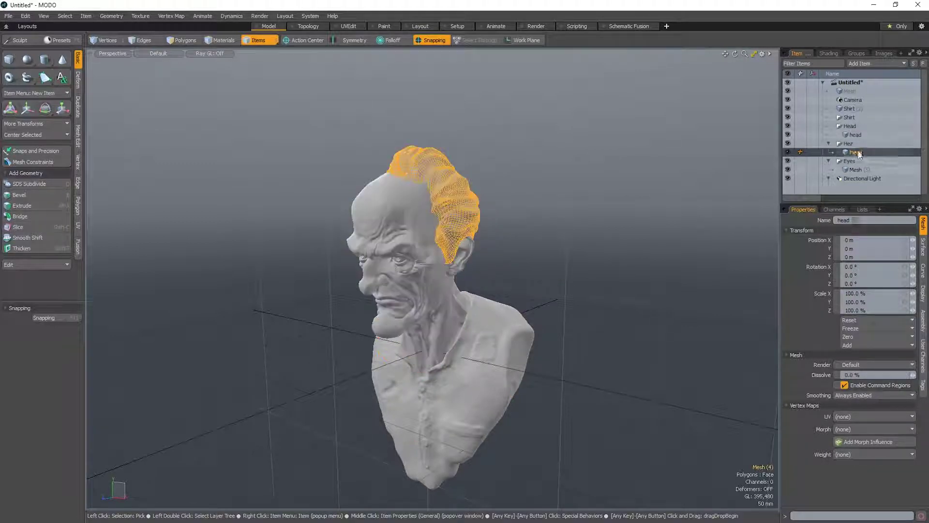
right_click(859, 153)
left_click(841, 151)
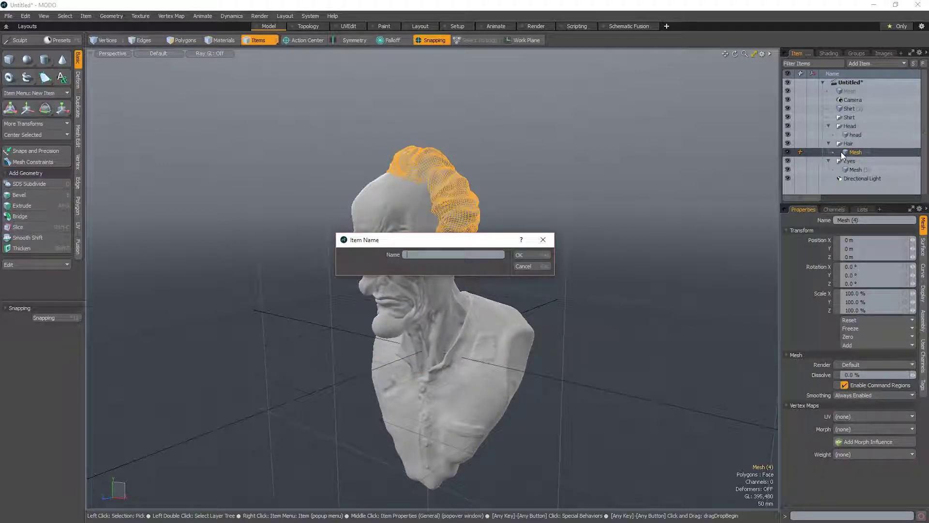
type("Hair")
key("Return")
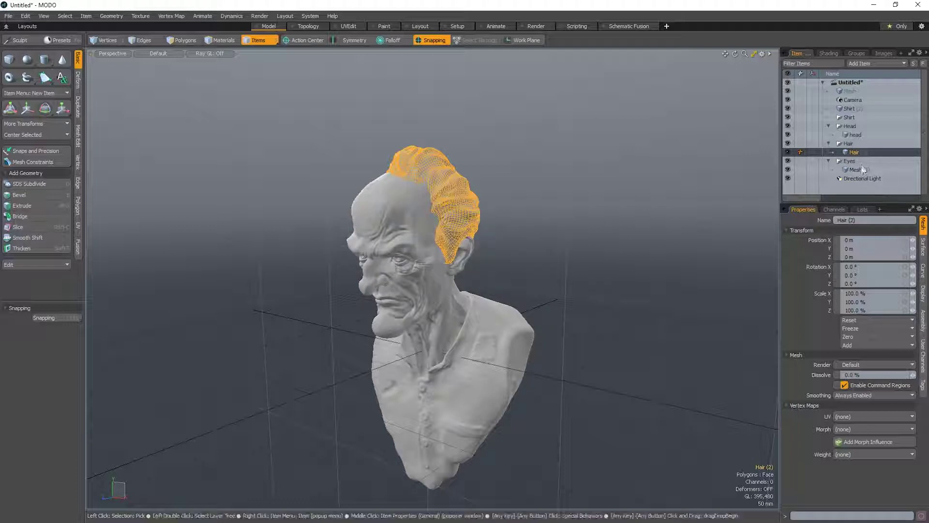
Step: Rename the mesh inside the Eyes group as Eyes
right_click(855, 170)
left_click(848, 173)
type("Eyes")
key("Return")
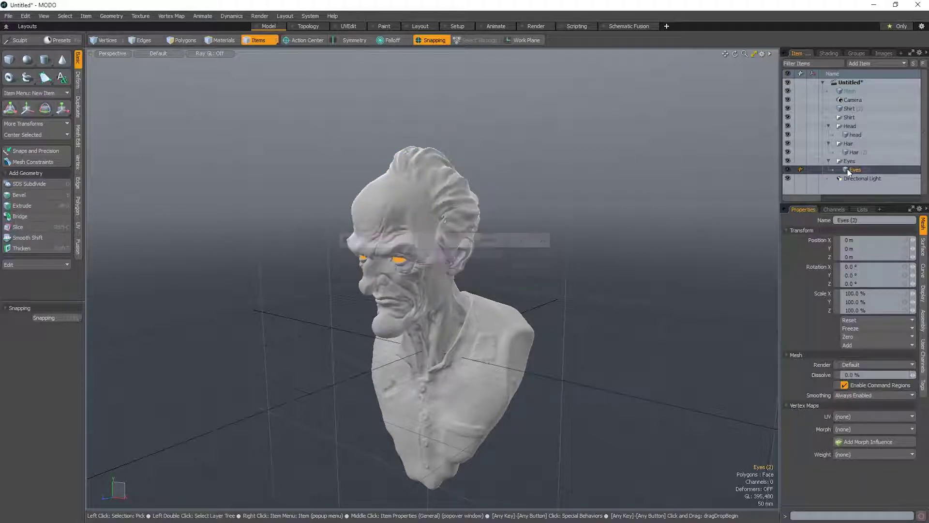
Step: Move the head, Hair and Eyes meshes together out of their groups to the scene's root level, below the shirt mesh
left_click(857, 152, "ctrl")
left_click(860, 135, "ctrl")
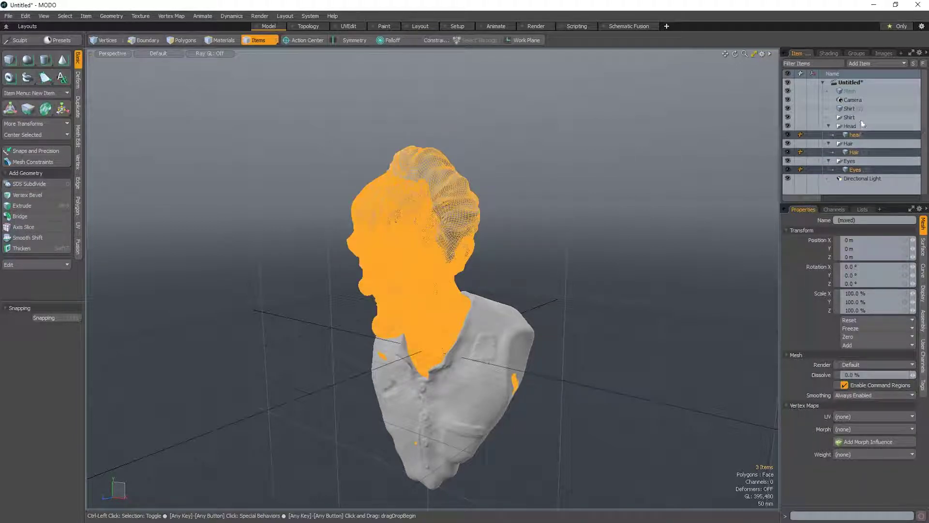
left_click_drag(863, 133, 863, 115)
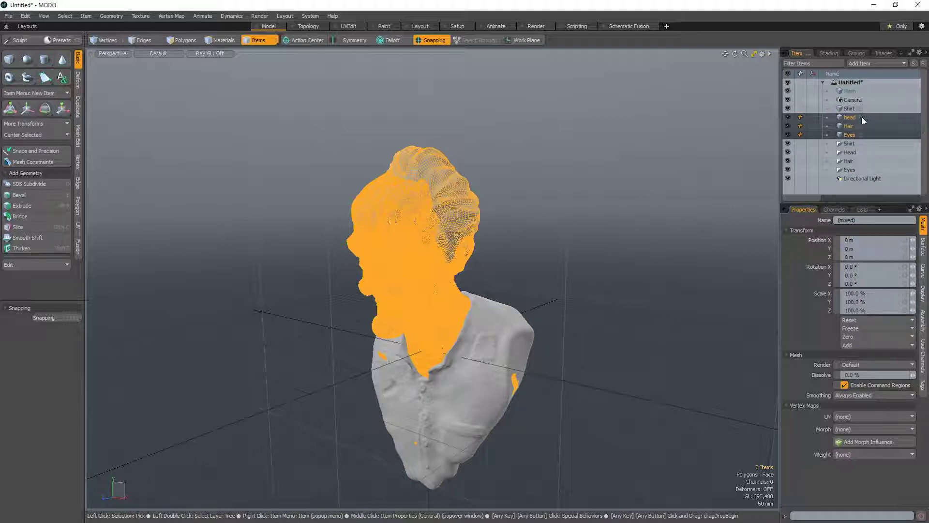
Step: Delete the four empty Shirt, Head, Hair and Eyes groups from the item list
left_click(853, 144)
left_click(860, 170, "shift")
key("Delete")
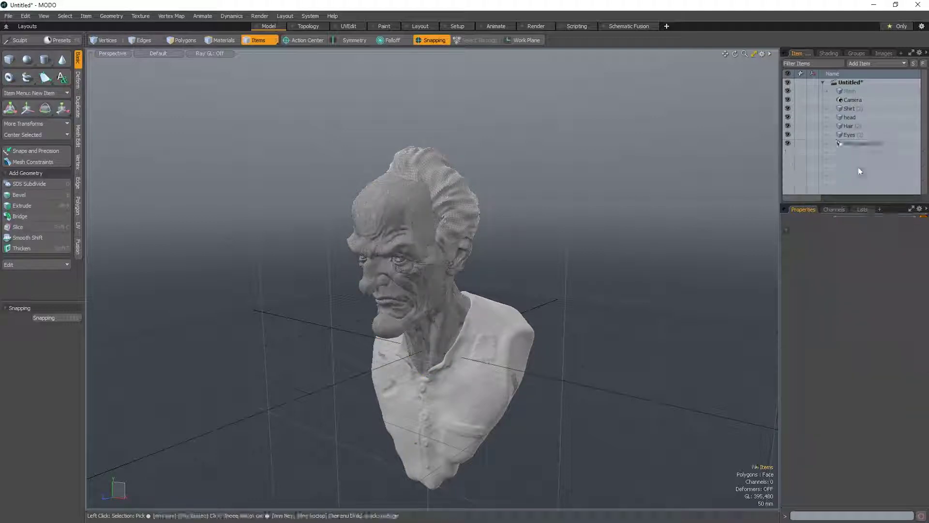
key("Return")
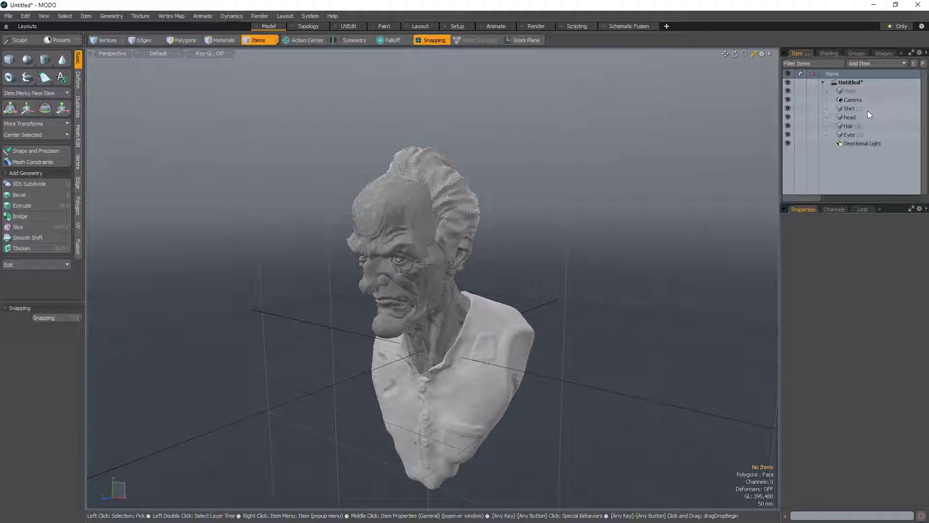
Step: Rename the shirt mesh ShirtREF and the head mesh headREF
double_click(868, 116)
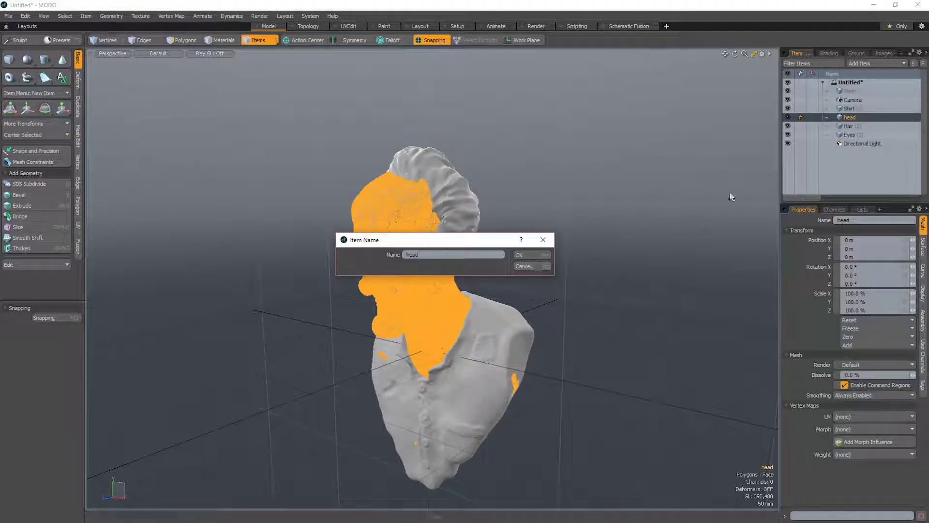
left_click(550, 266)
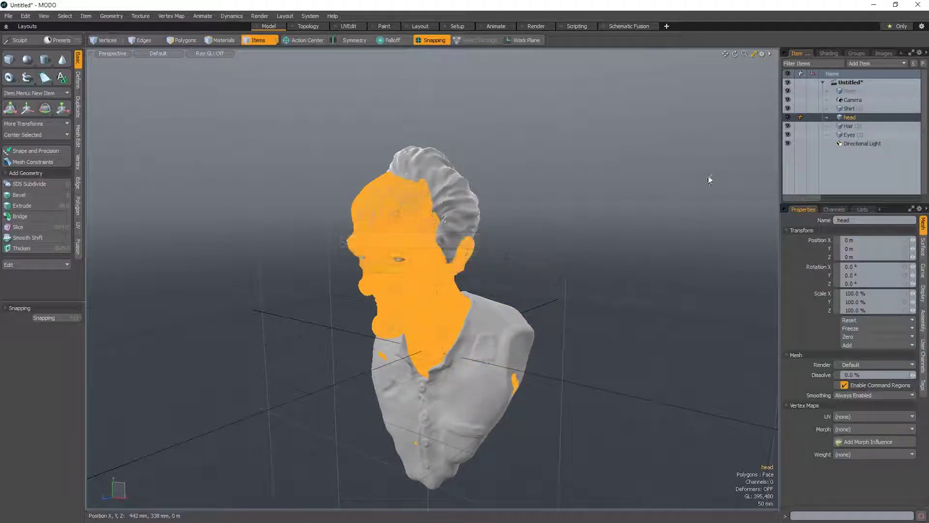
left_click(851, 110)
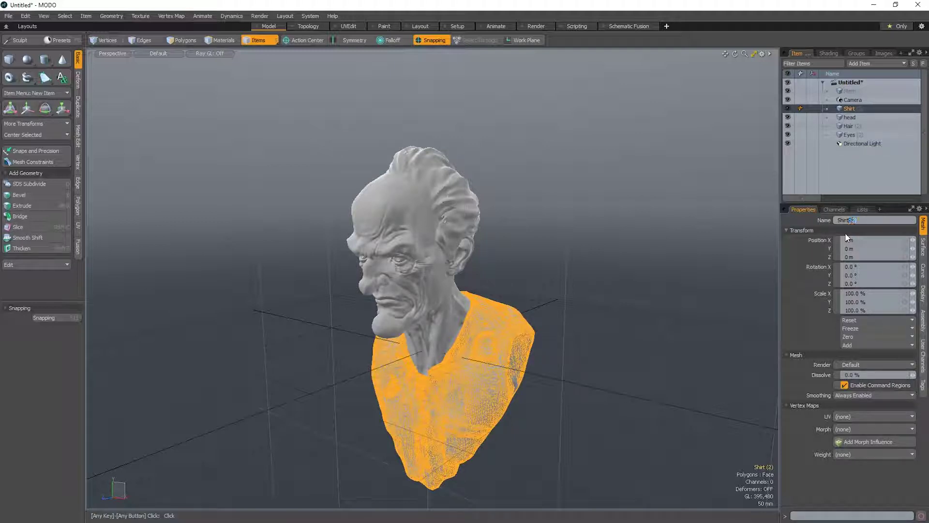
type("REF")
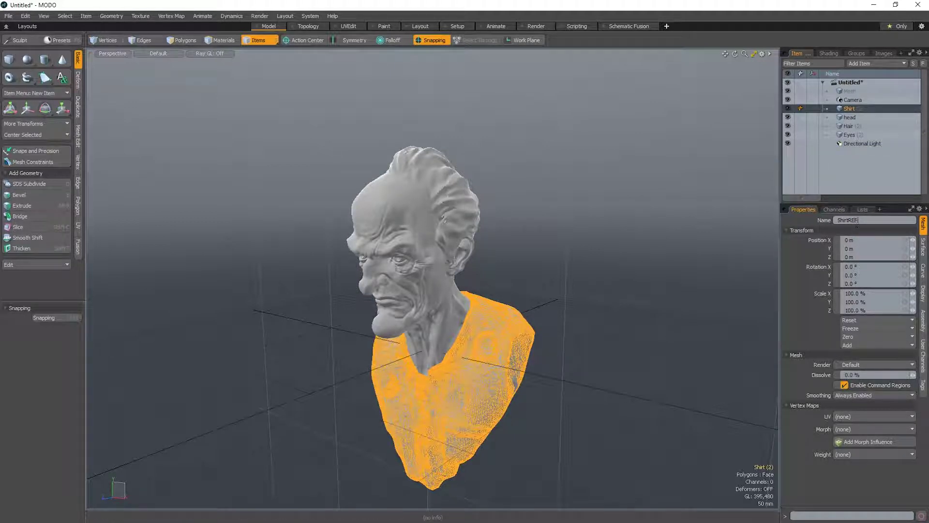
left_click(860, 118)
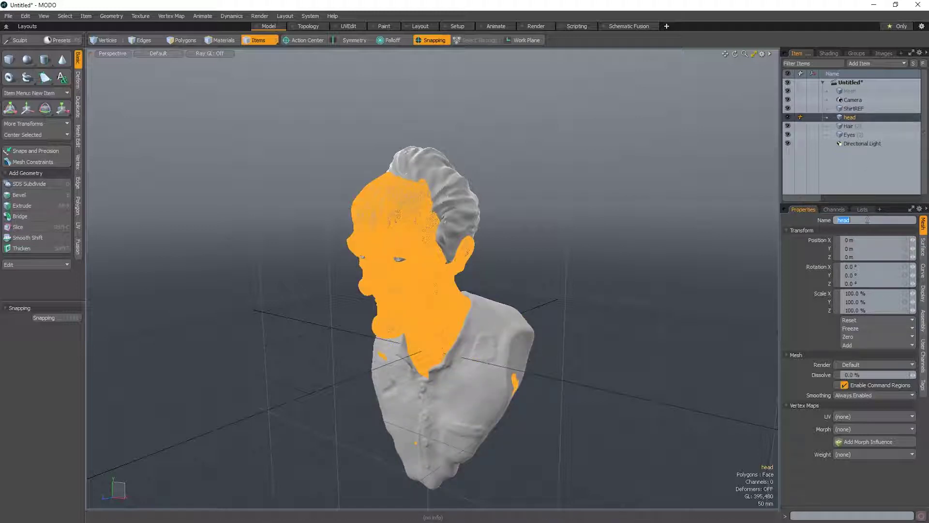
key("Return")
Step: Inspect the hair mesh on the bust and rename the eyes mesh EyesREF
left_click(435, 182)
scroll(436, 182, "up", 5)
scroll(435, 182, "down", 3)
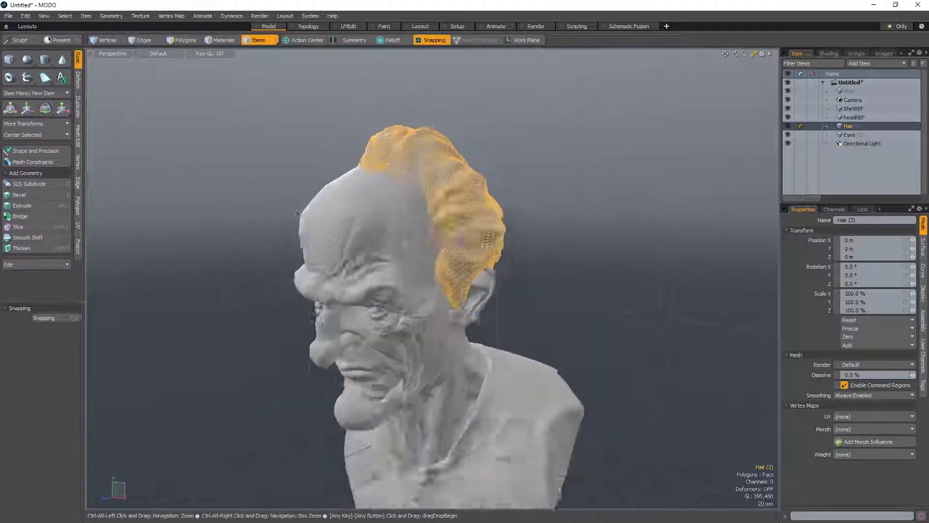
left_click_drag(436, 182, 447, 196, "alt")
left_click(851, 135)
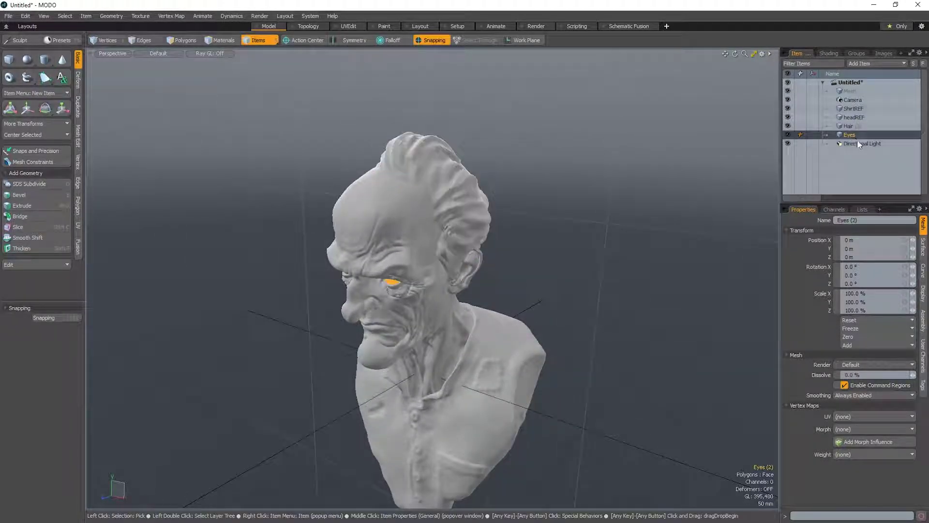
type("REF")
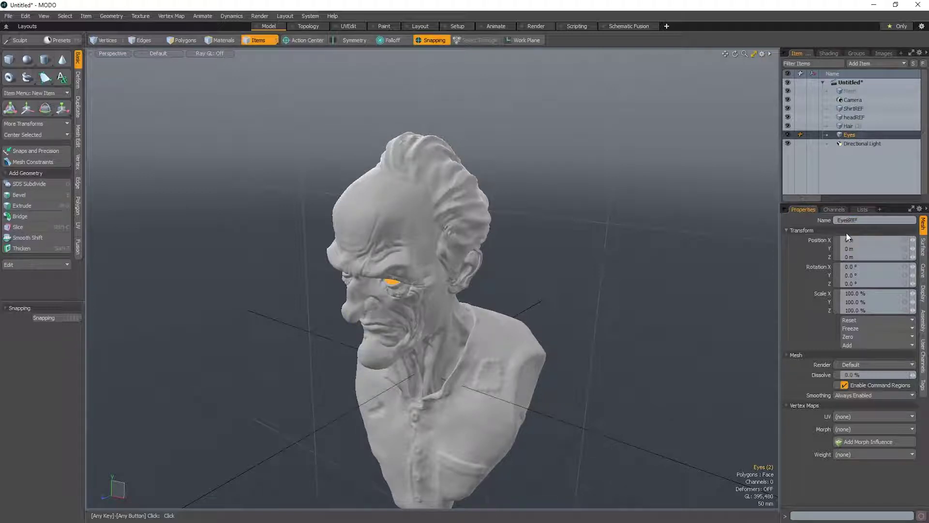
key("Return")
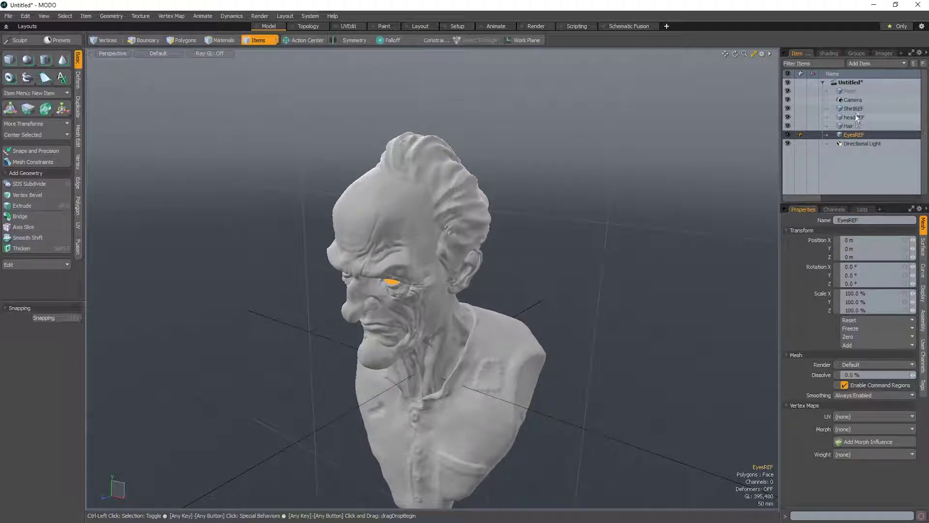
Step: Group the EyesREF, headREF and ShirtREF meshes under a group locator named REFGEO_GRP
left_click(856, 116, "ctrl")
left_click(855, 109, "ctrl")
key("ctrl+g")
right_click(852, 117)
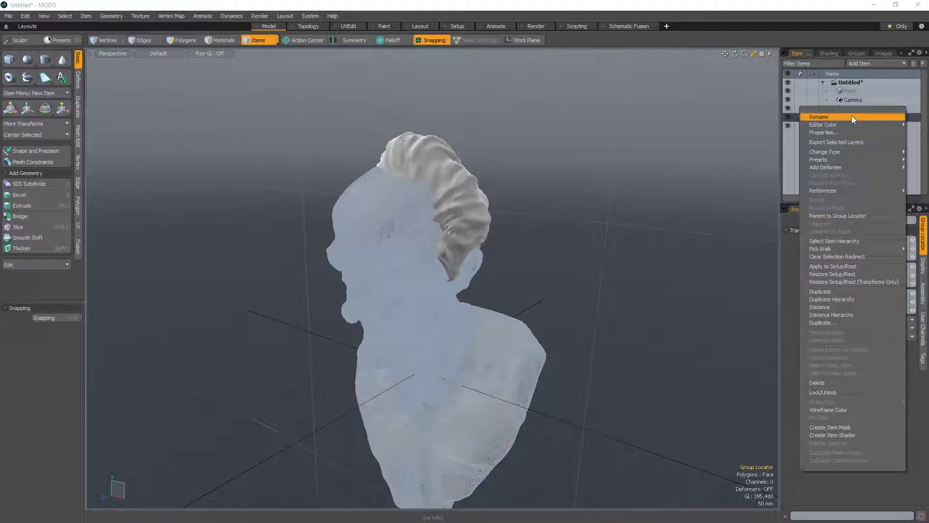
left_click(852, 117)
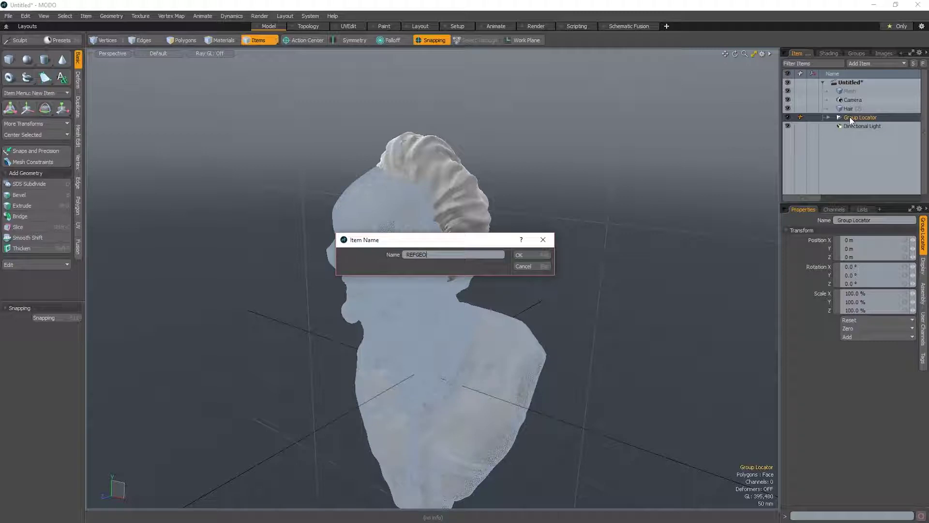
key("Return")
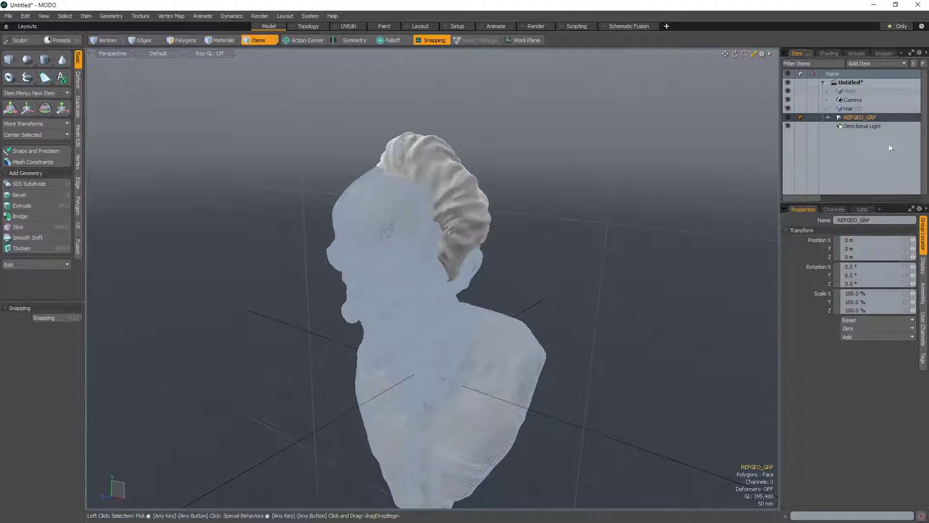
Step: Expand REFGEO_GRP to show its meshes, set its editor color to Orange, and clear the selection
left_click(829, 118)
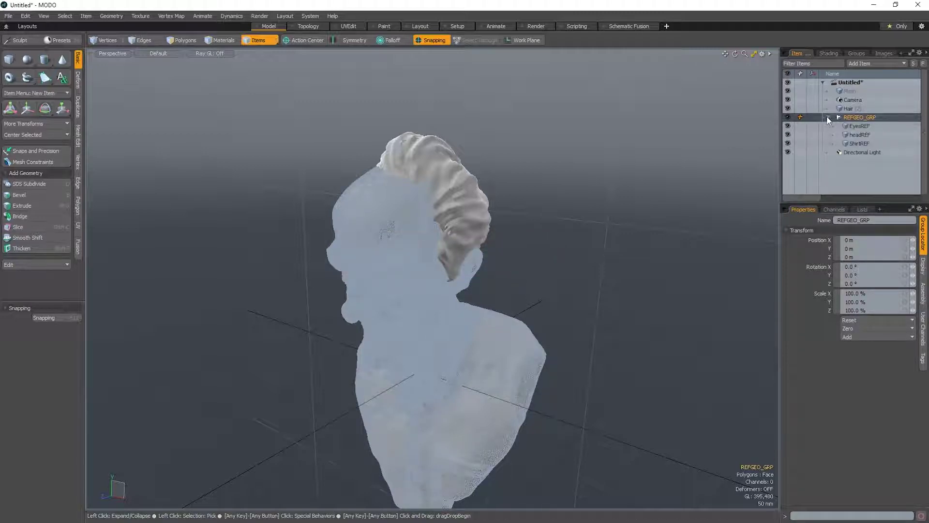
right_click(853, 119)
mouse_move(844, 128)
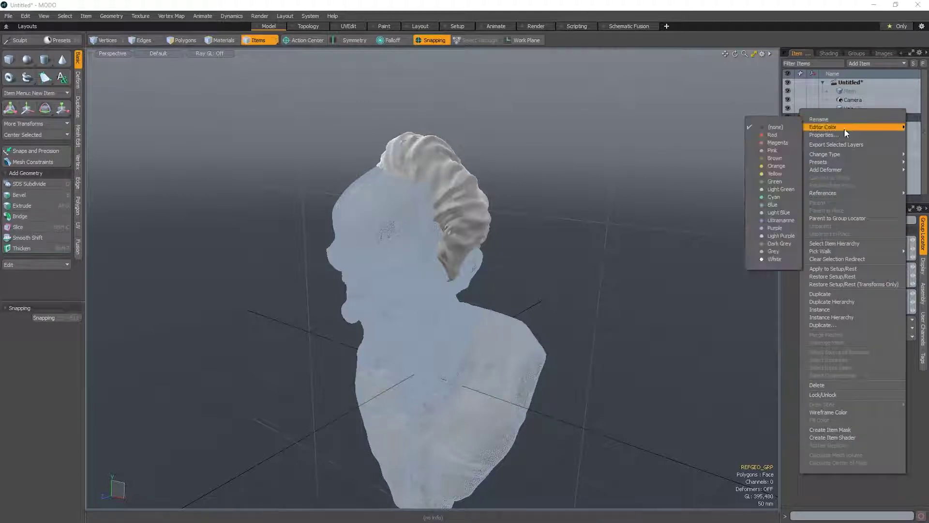
left_click(777, 166)
left_click(698, 175)
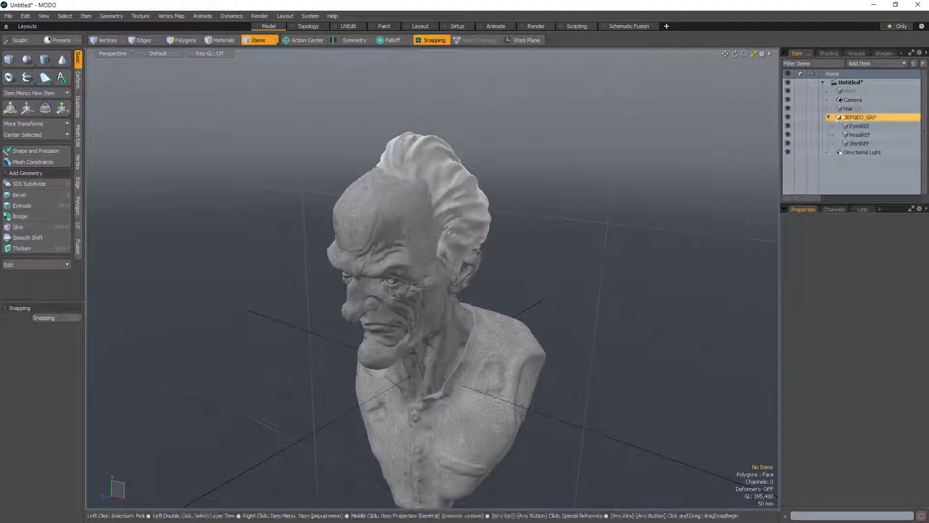
Step: Select the EyesREF and headREF meshes, view the Shader Tree, and return to the item list with nothing selected
left_click(829, 117)
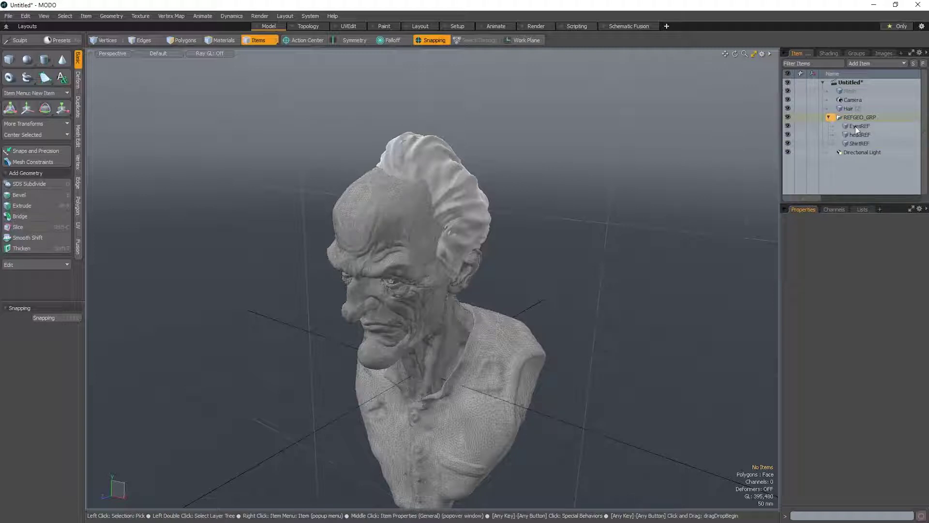
left_click(853, 126)
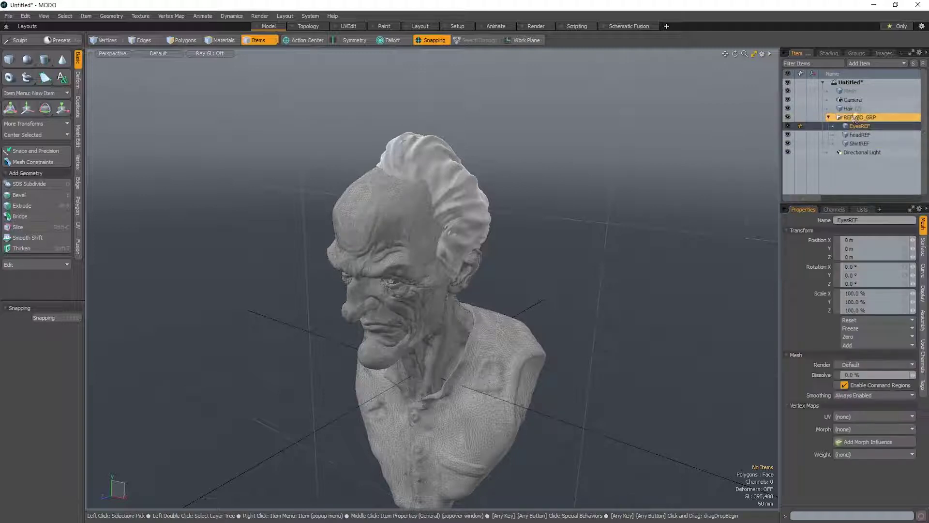
left_click(860, 134, "shift")
left_click(830, 54)
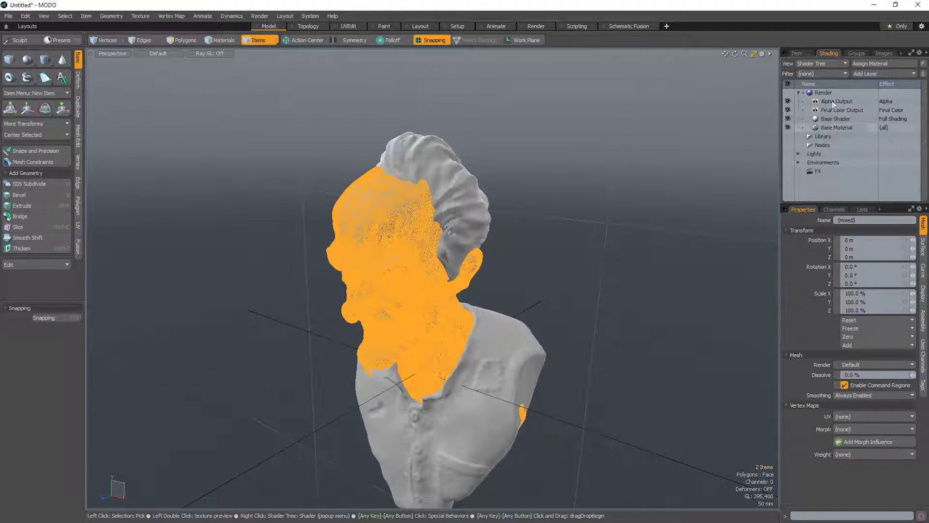
left_click(800, 53)
left_click(703, 190)
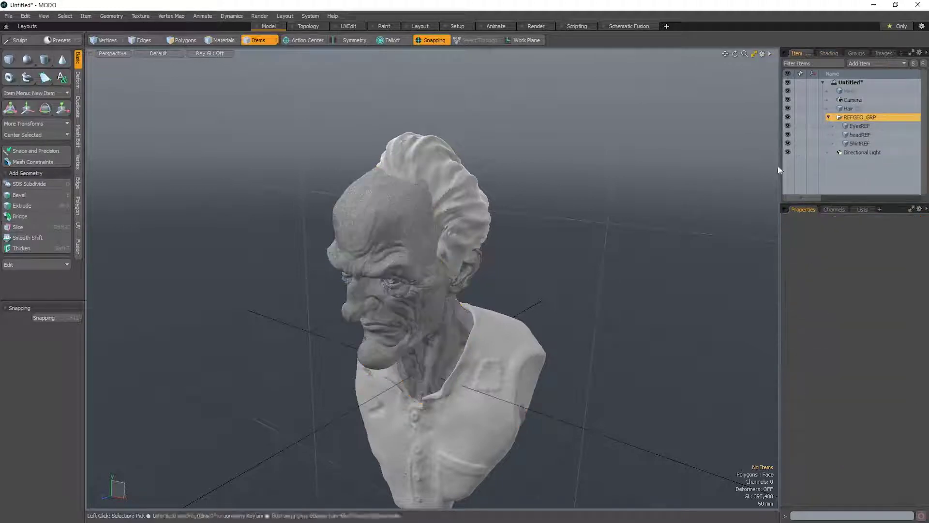
Step: Examine the bust from several angles and select its hair mesh for inspection
mouse_move(517, 289)
left_mouse_down("alt")
mouse_move(465, 256)
mouse_move(434, 251)
left_mouse_up("alt")
left_click_drag(514, 324, 489, 325, "ctrl+alt")
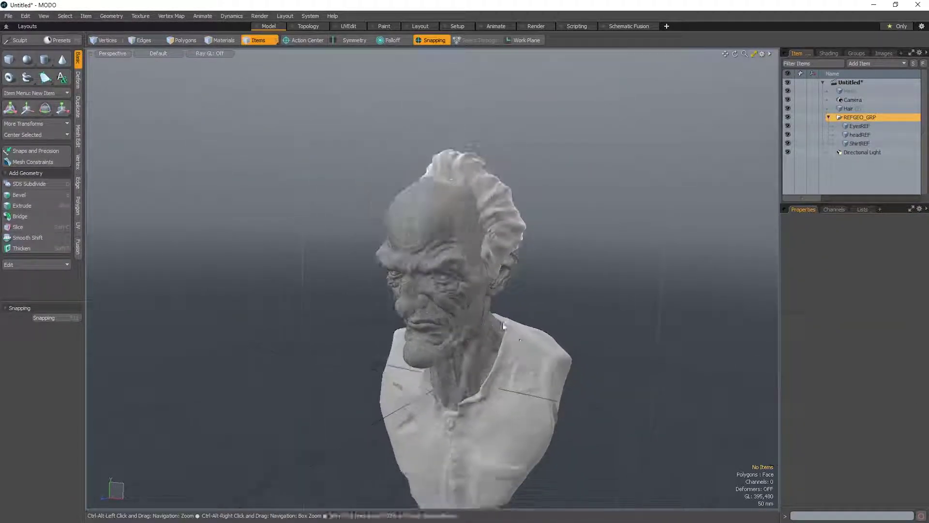
left_click(521, 338)
left_click(512, 243)
left_click_drag(589, 233, 545, 277, "alt")
mouse_move(545, 277)
left_mouse_down("ctrl+alt")
mouse_move(565, 278)
mouse_move(540, 283)
left_mouse_up("ctrl+alt")
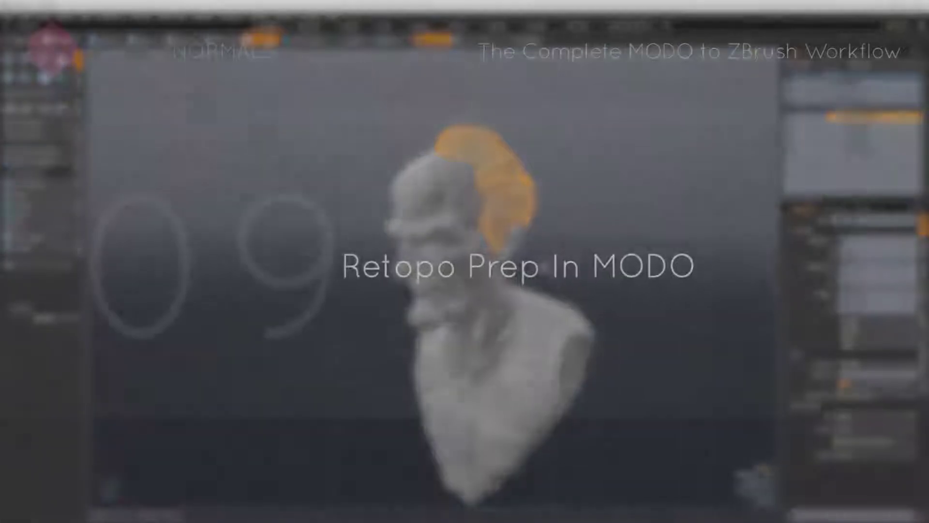